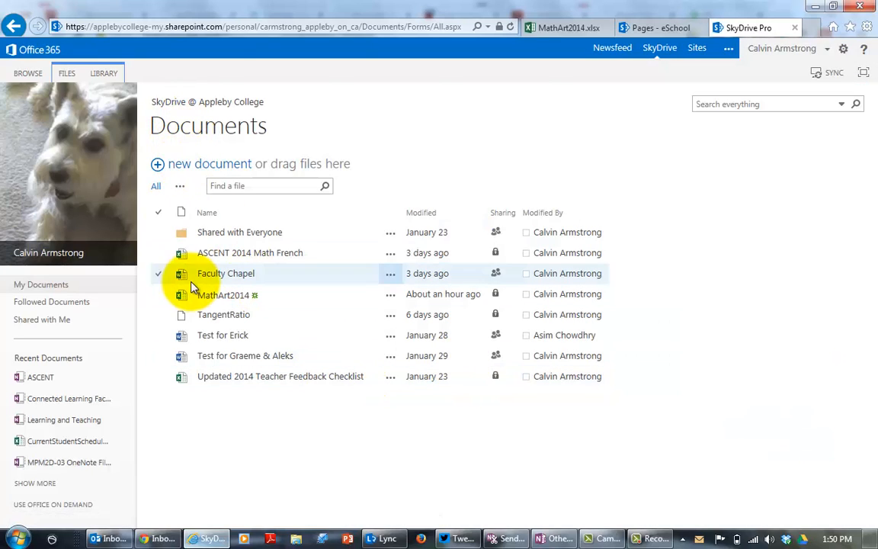
Create a new Word document in the Documents library, naming it "Test with" followed by the colleague's title and surname.
left_click(193, 169)
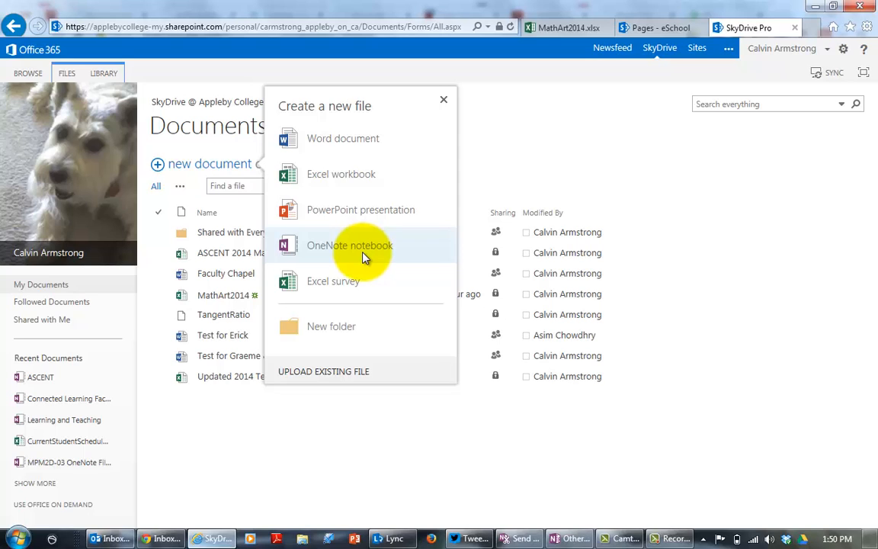
left_click(334, 142)
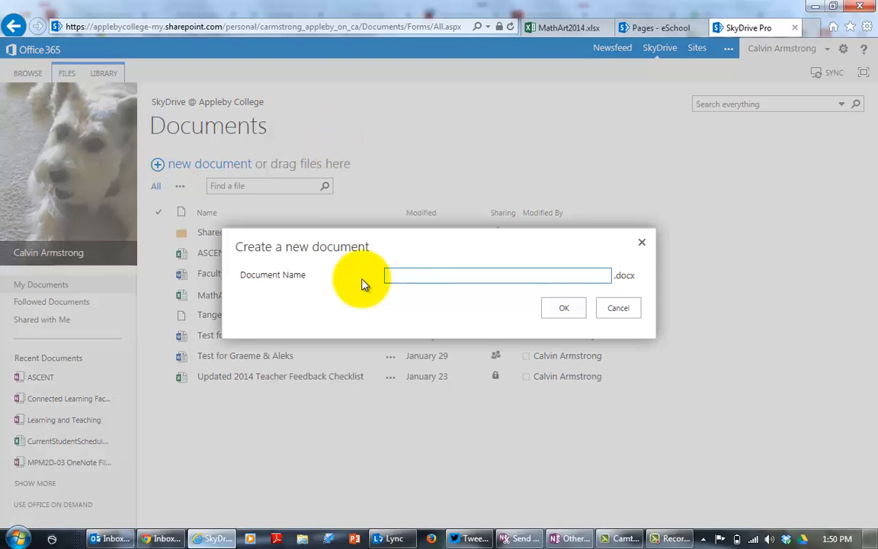
left_click(408, 276)
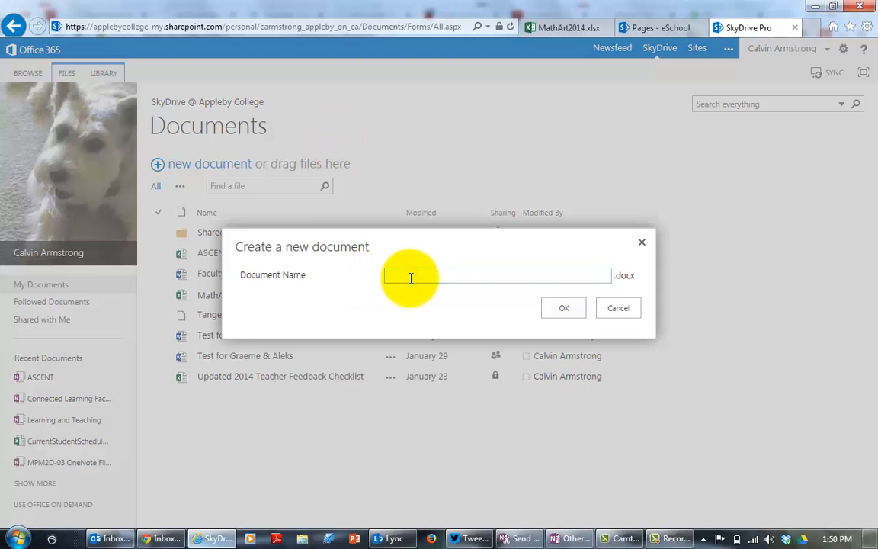
type("Test with Ms. Shodin")
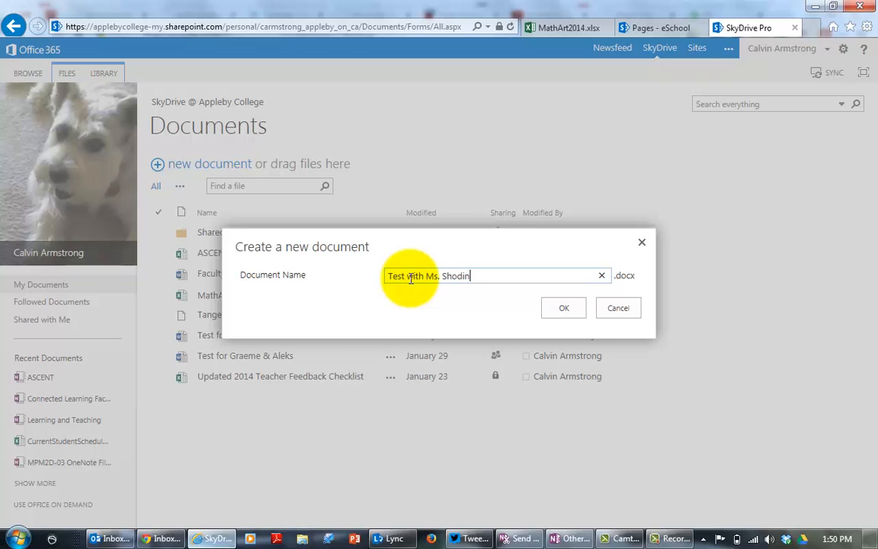
left_click(565, 307)
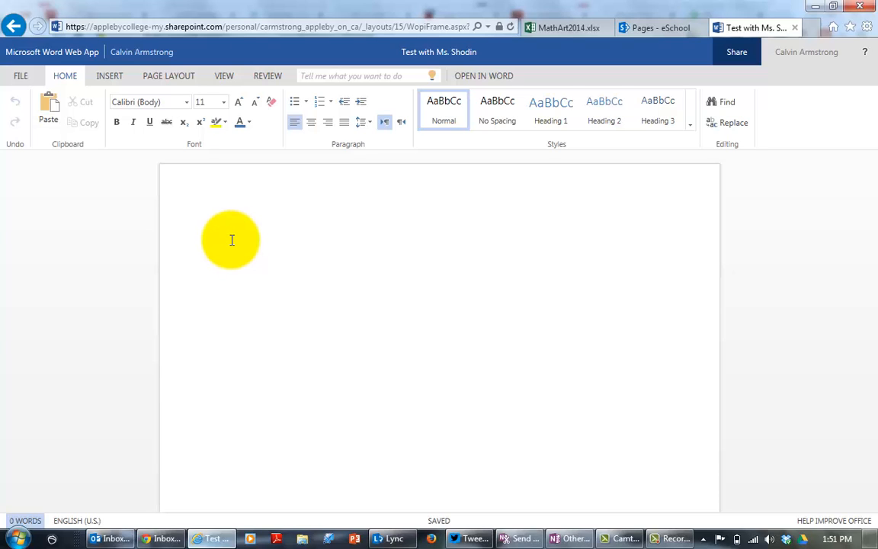
Write the title line "This is the title of my document." and leave an empty line below it.
type("is the title of my document")
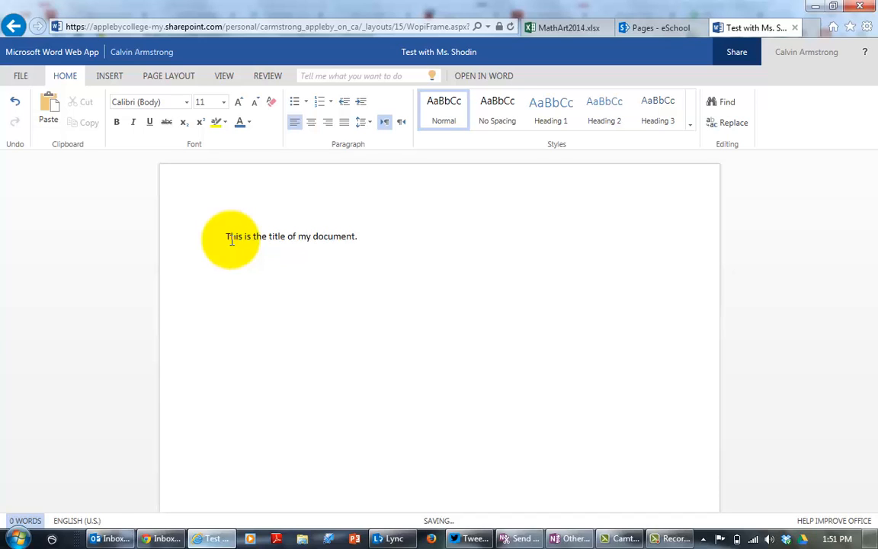
type(".")
key("Return")
key("Return")
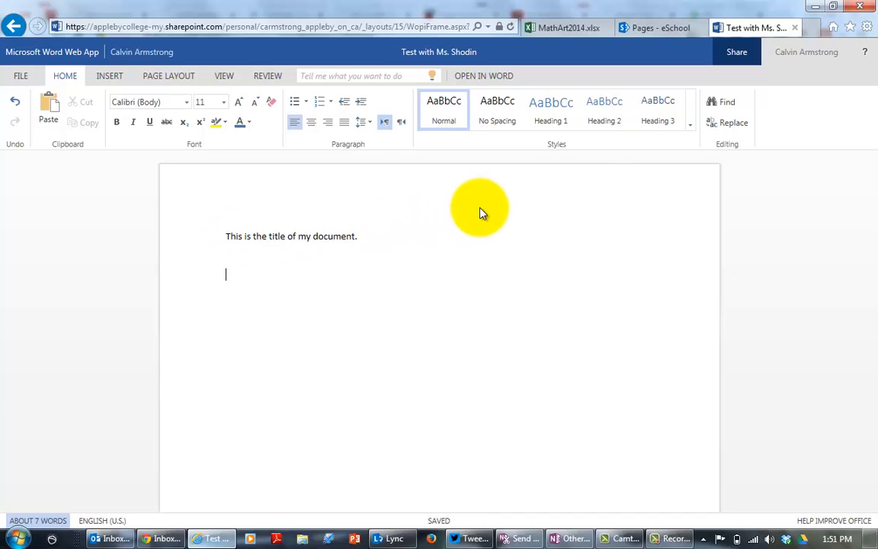
Start sharing the document, adding the colleague's name as the invitee with the "Can edit" permission.
left_click(738, 55)
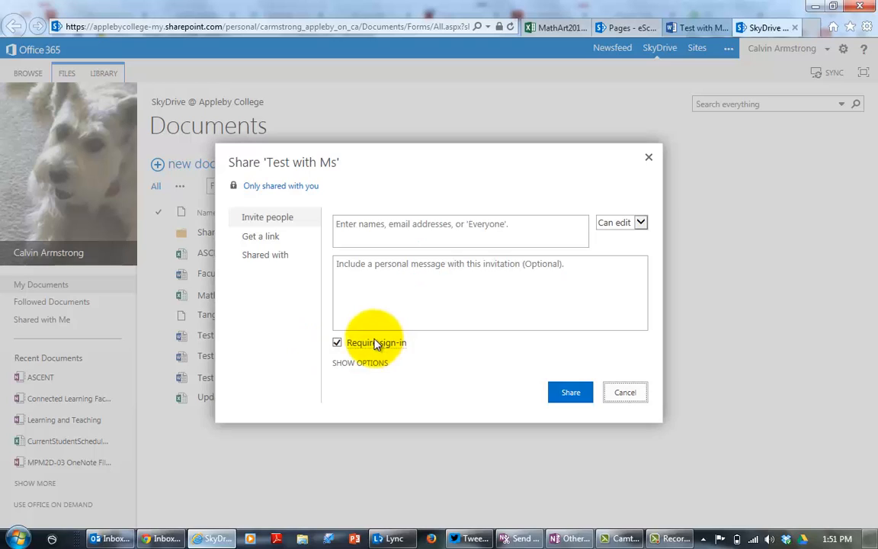
left_click(366, 240)
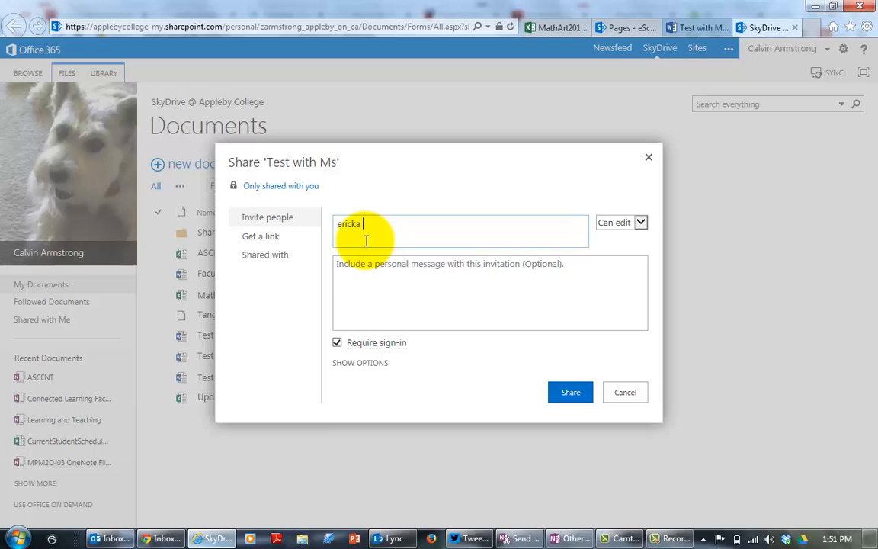
type("ericka")
left_click(378, 259)
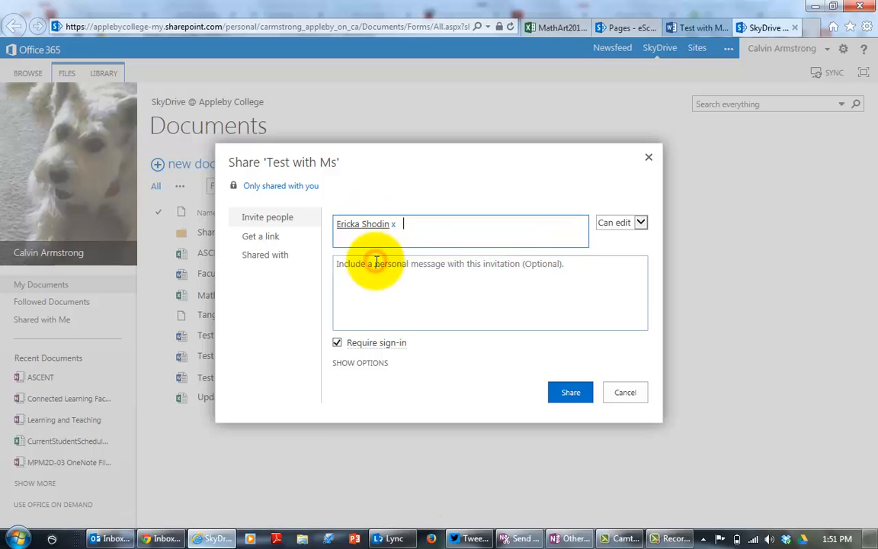
left_click(641, 222)
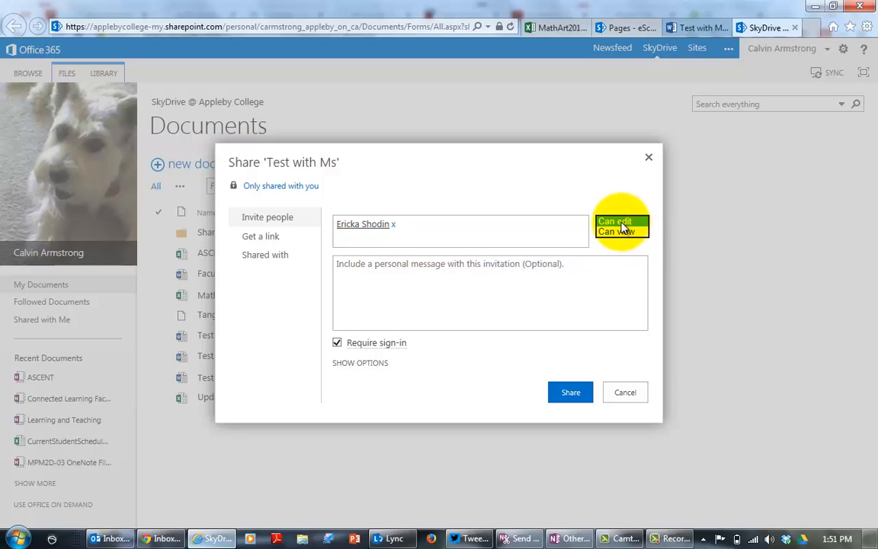
left_click(619, 222)
Add a message greeting the colleague by name with "Please help me write this document", and share it with an email invitation.
left_click(449, 305)
type("HI")
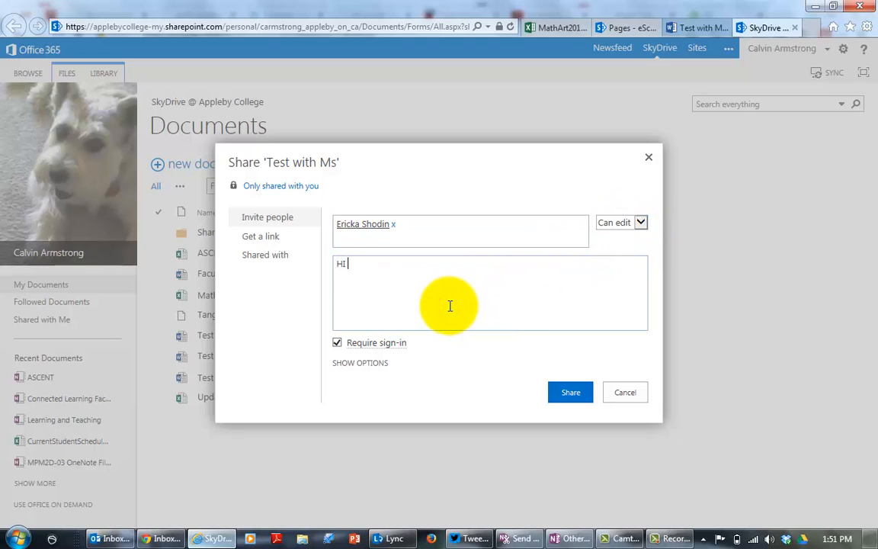
type(" Ms. Shodin,")
key("Return")
type("Please hel")
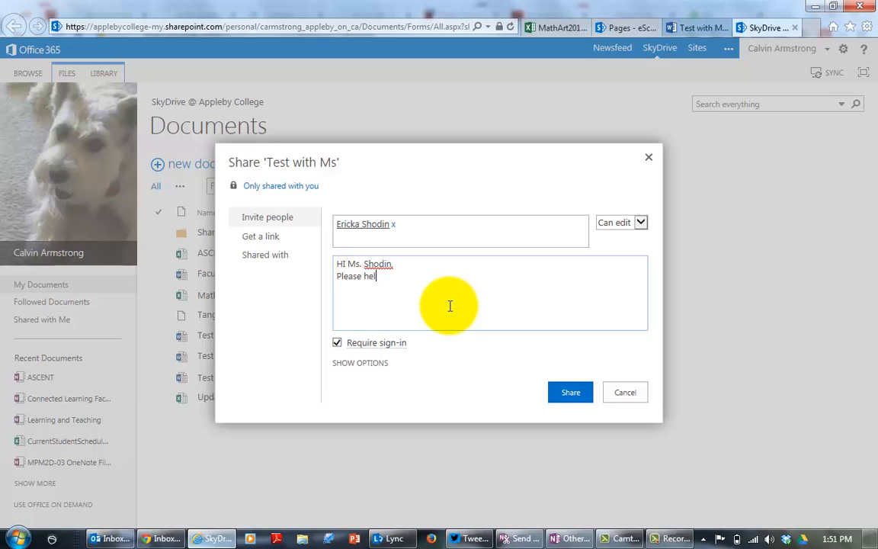
type("p me writethi")
type(" this od")
type("cument")
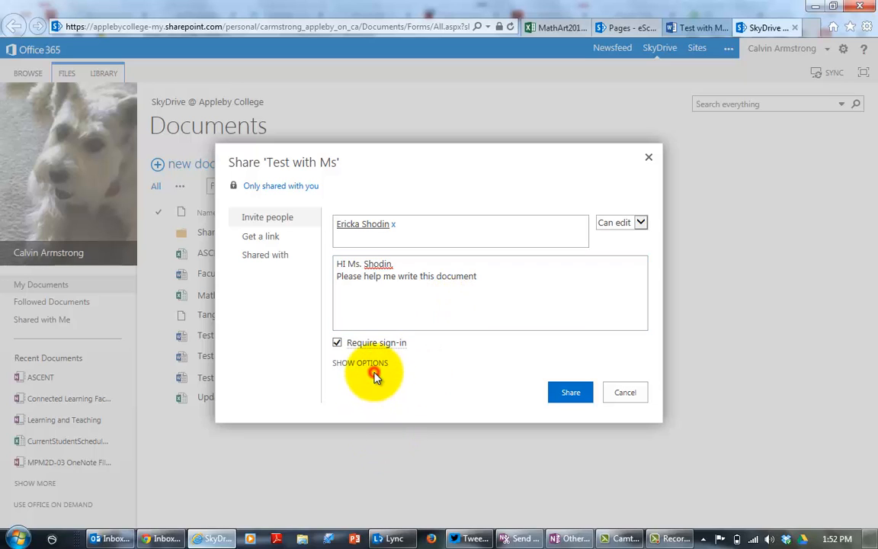
left_click(373, 372)
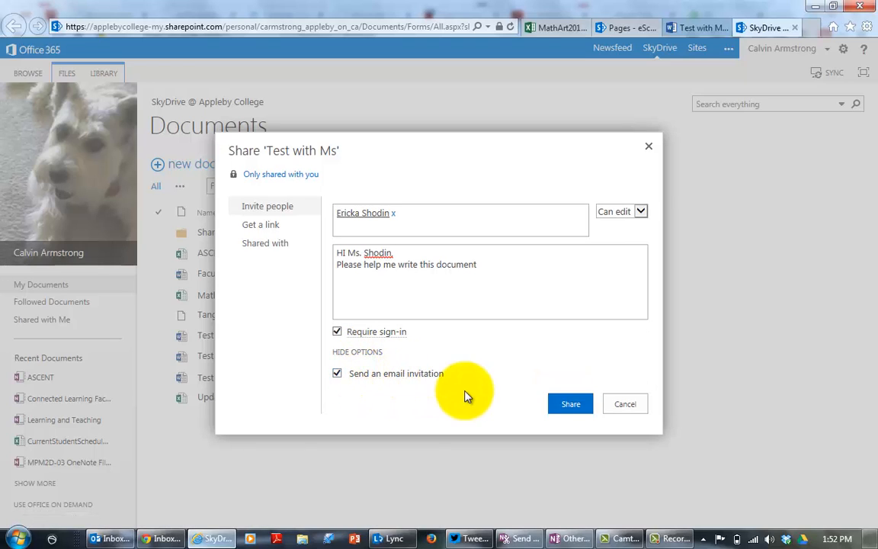
left_click(568, 407)
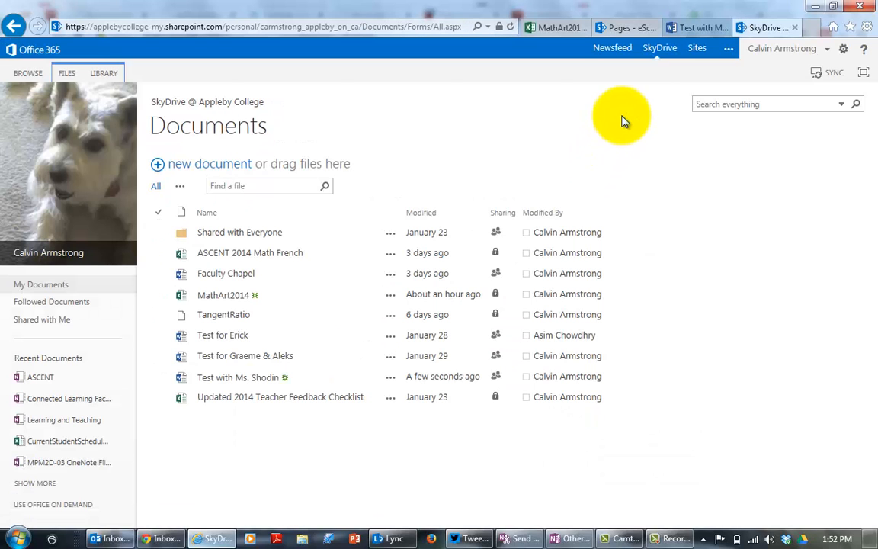
Below the title, write "This is the body of document ... this is the content of what I am writing. This is the rest of the things.".
left_click(688, 29)
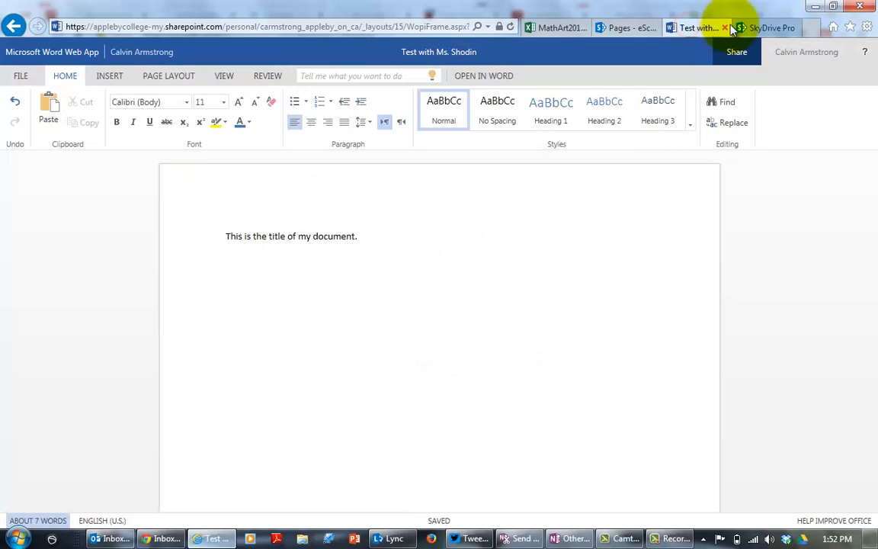
left_click(759, 27)
left_click(711, 30)
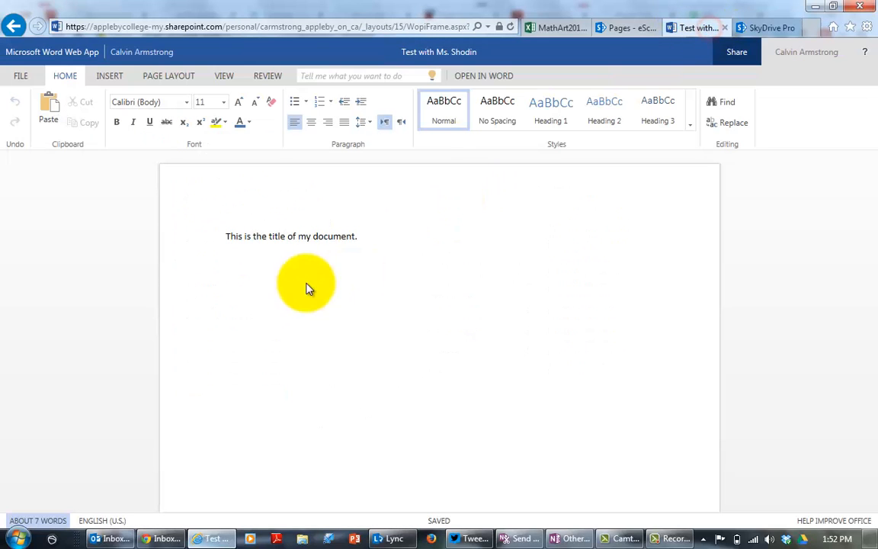
left_click(263, 267)
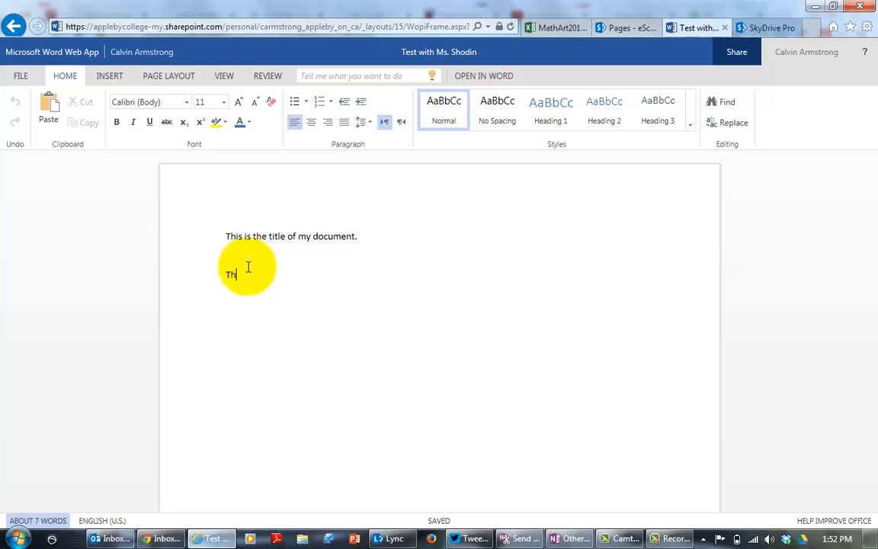
type("This is the body of document ...")
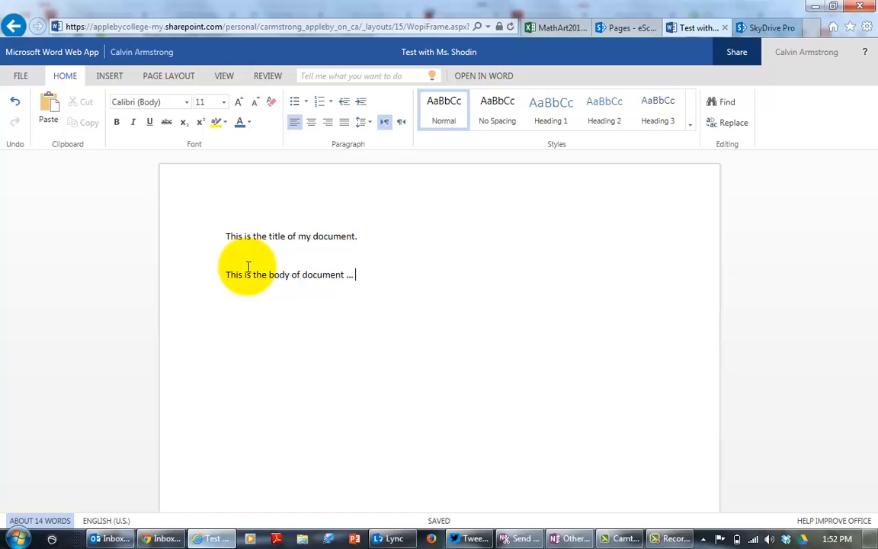
type("this is the content of")
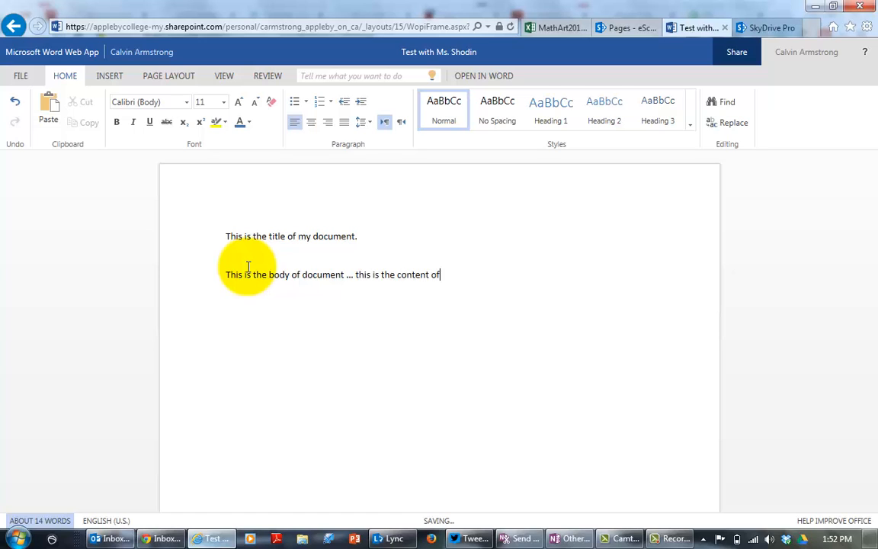
type(" what I am writing. This is the rest of the things.")
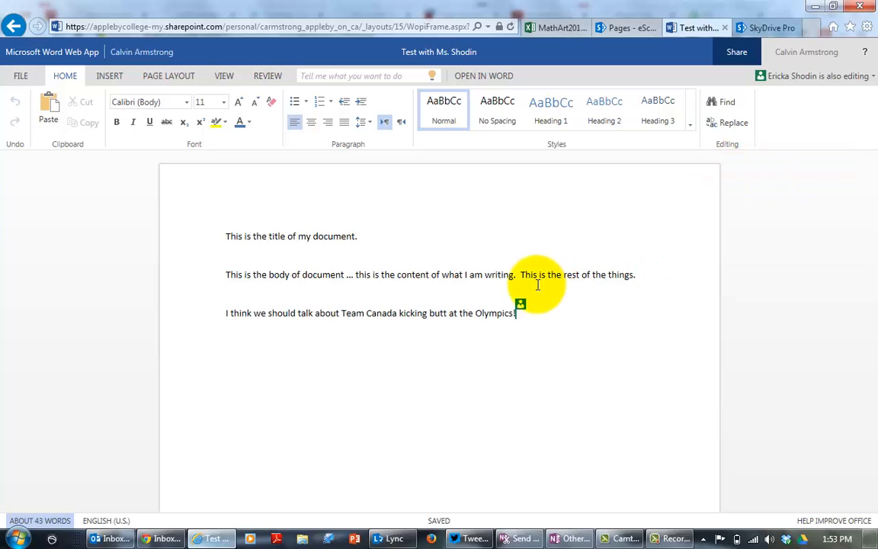
Check the co-author's cursor in the text and the list of people currently editing the document.
mouse_move(515, 312)
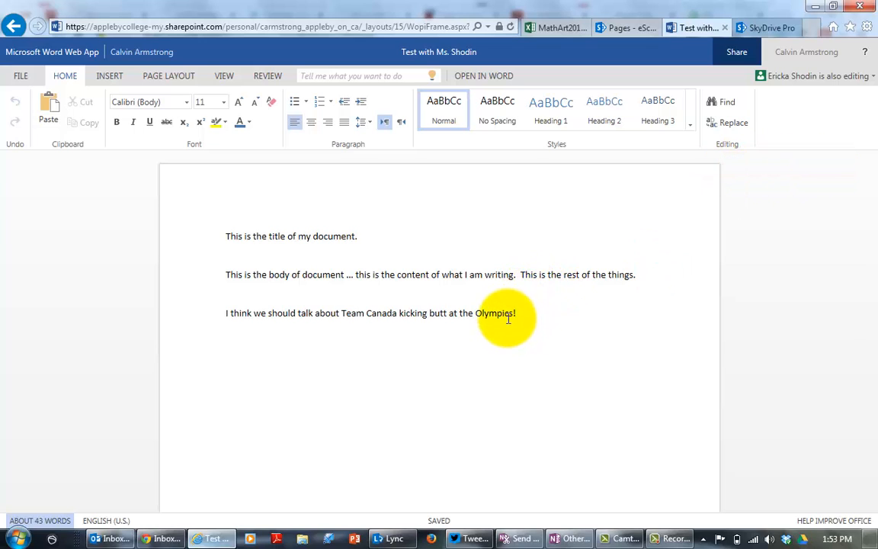
left_click(797, 79)
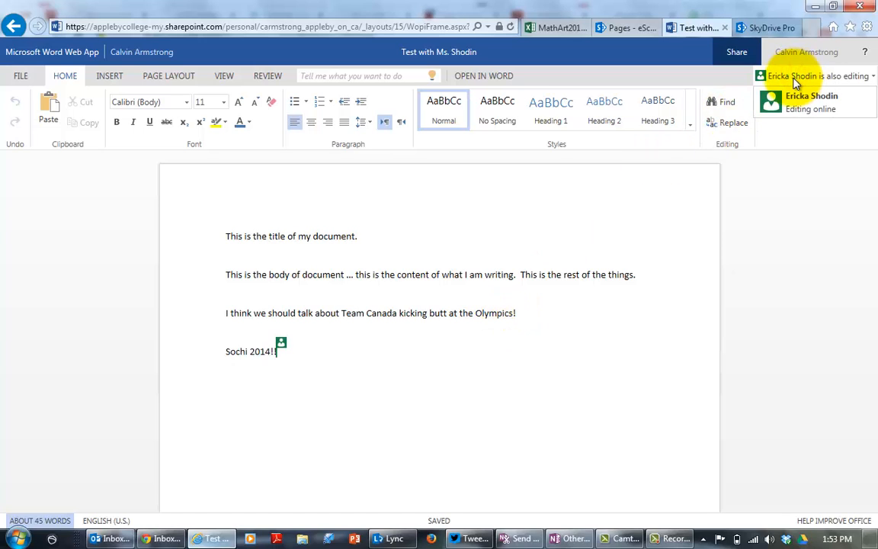
left_click(488, 269)
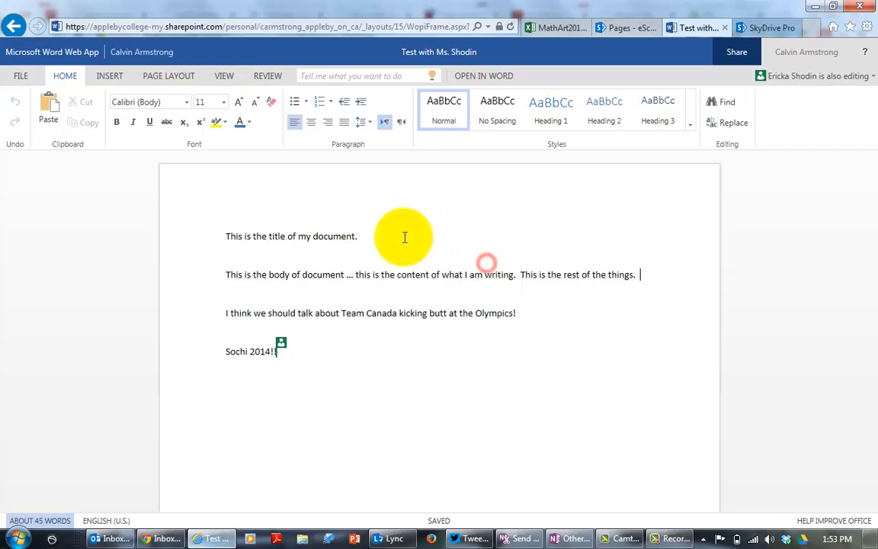
Append the sentence "This is the document's title." to the end of the title line.
left_click(390, 230)
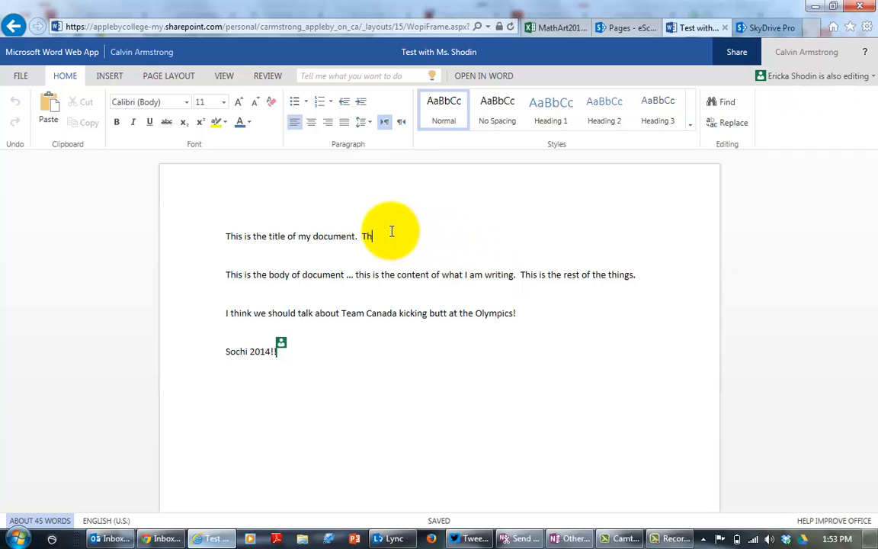
type("This is the docume")
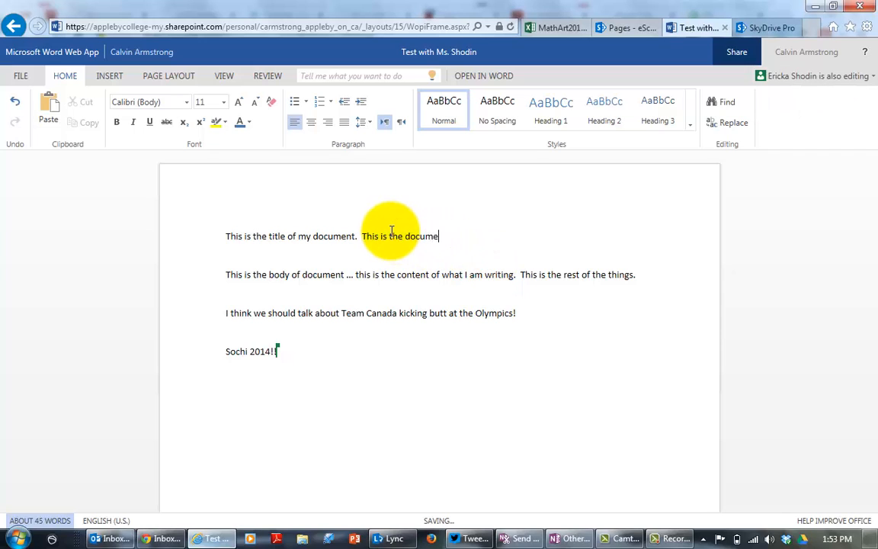
type("nt's title.")
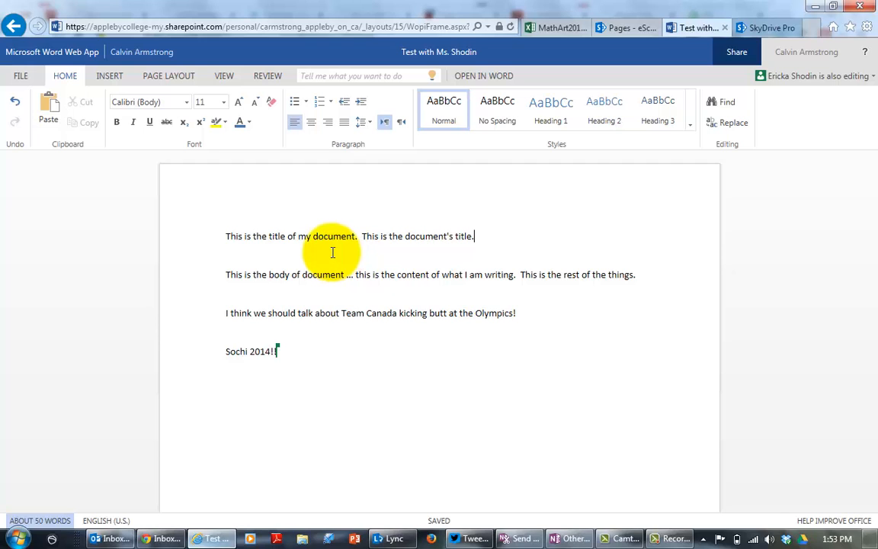
Exit the document to the Documents library and open the choices for creating a new file.
left_click(21, 77)
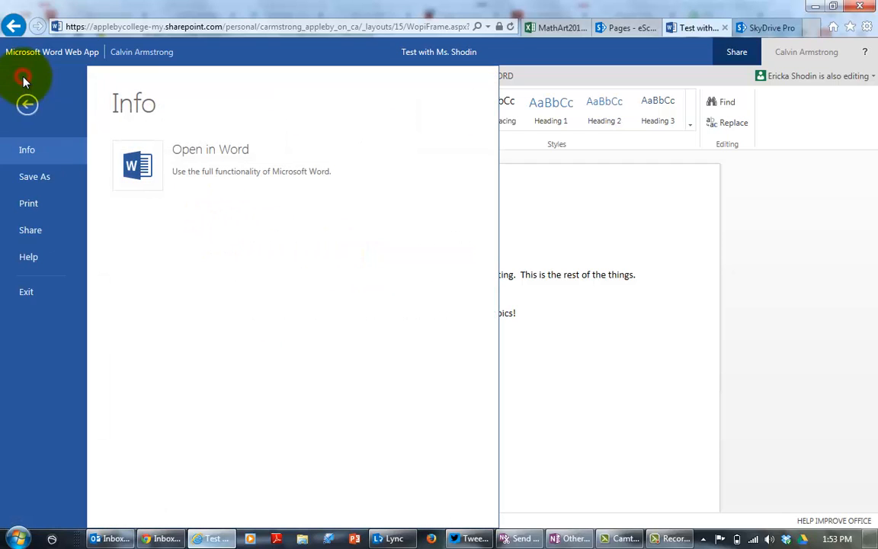
left_click(35, 294)
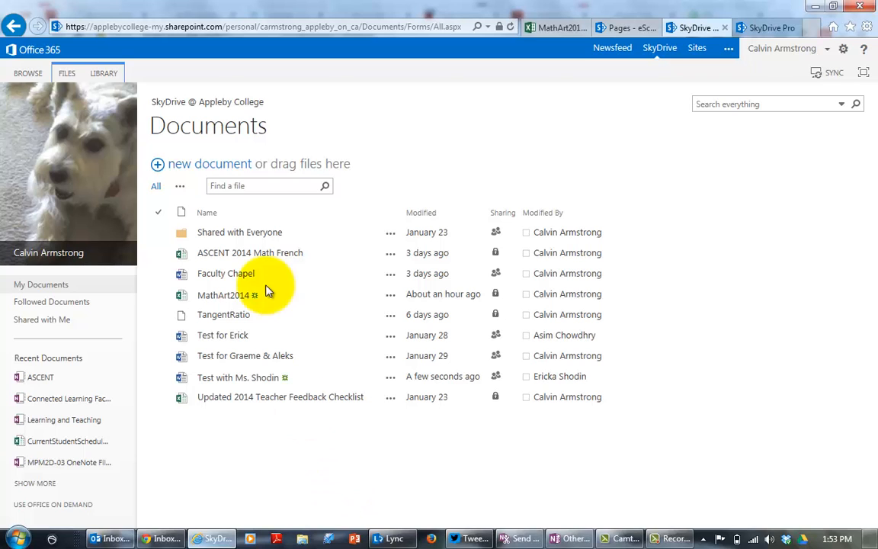
left_click(241, 166)
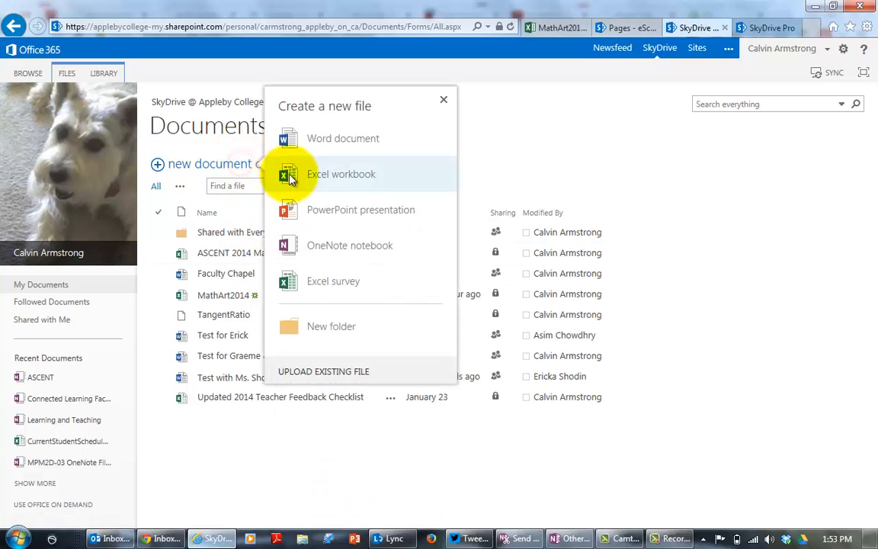